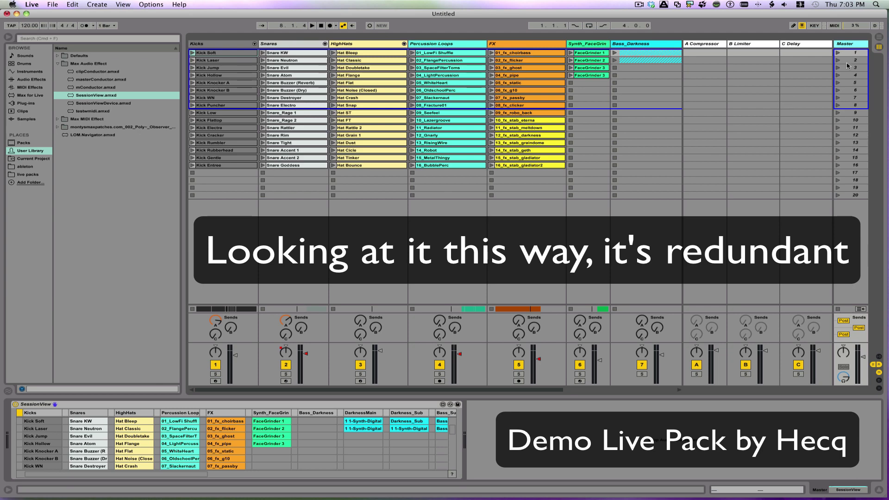
Switch to the Arrangement view and start playback.
click(879, 36)
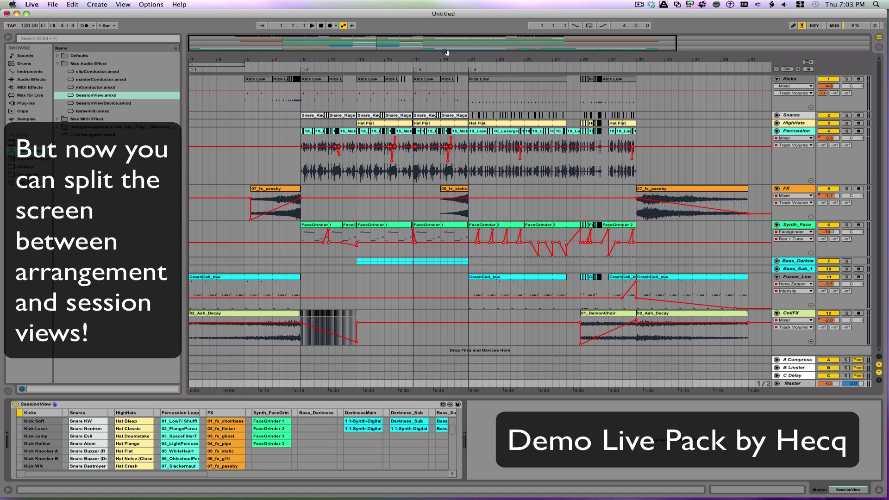
click(313, 26)
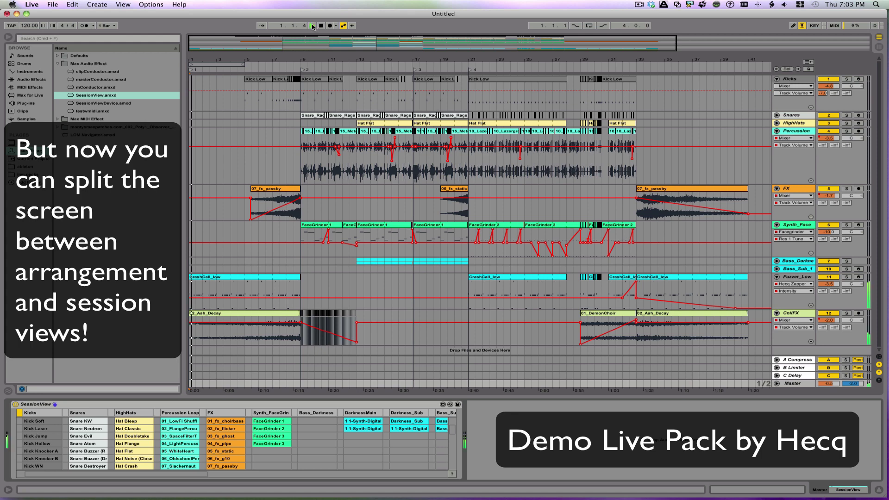
Launch the Kick Soft clip from the SessionView device and return all tracks to the arrangement.
click(21, 423)
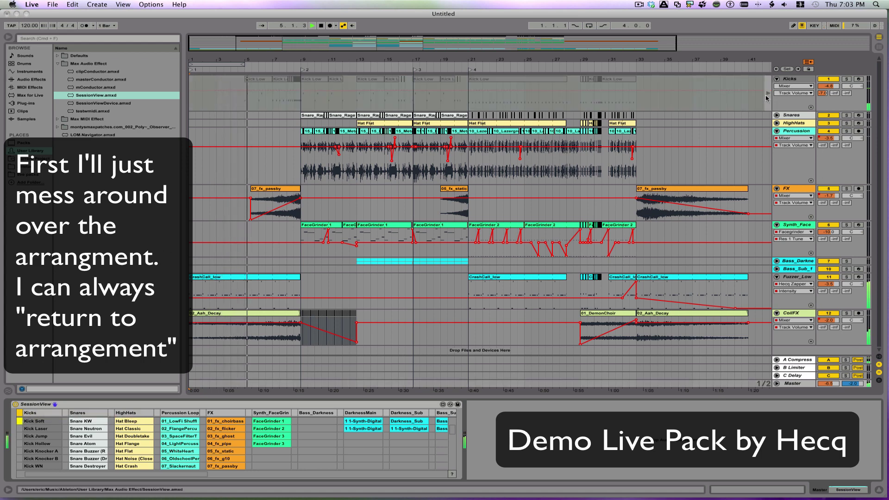
click(809, 62)
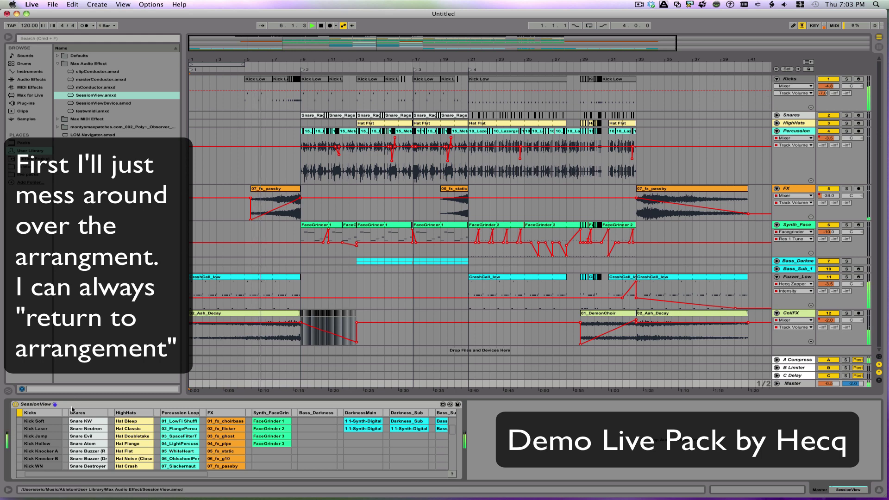
Launch Snare Evil, hi-hat clips Hat Flange, Hat Noise (Closed), Hat Crash and Hat Snap, and percussion clip 05_WhiteHeart over the playing arrangement.
click(68, 424)
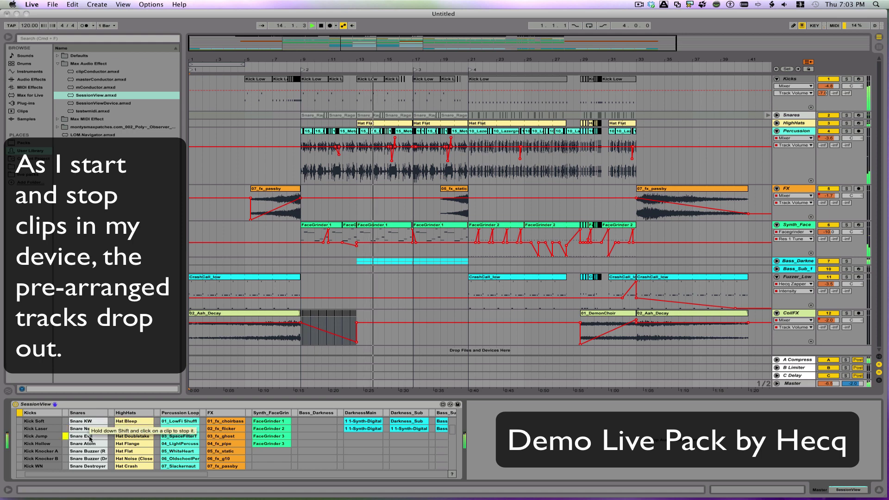
click(127, 444)
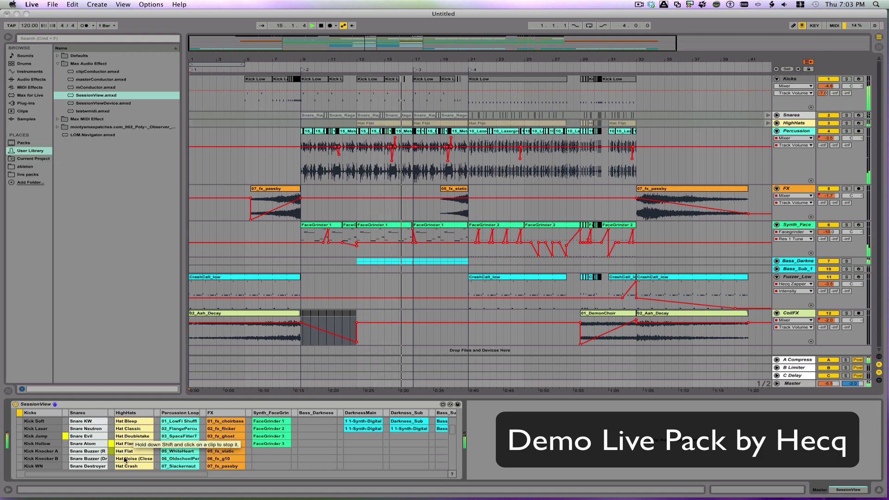
click(125, 459)
click(125, 467)
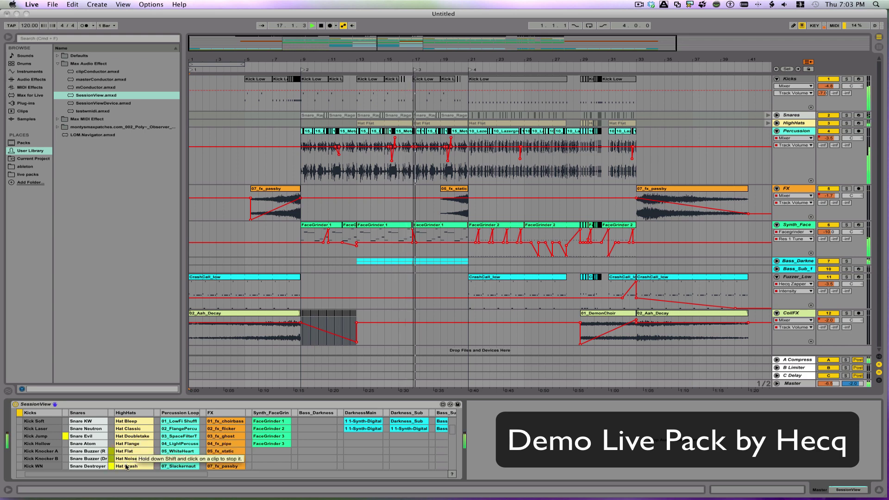
scroll(126, 467, down, 3)
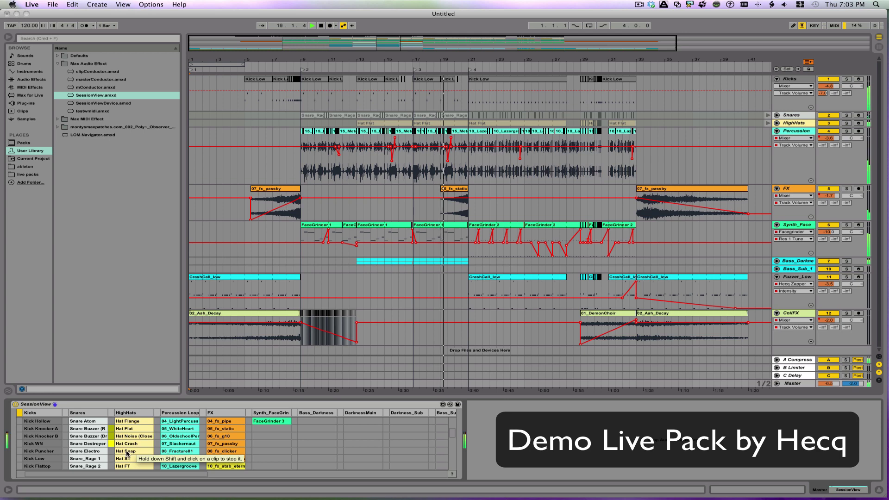
click(128, 453)
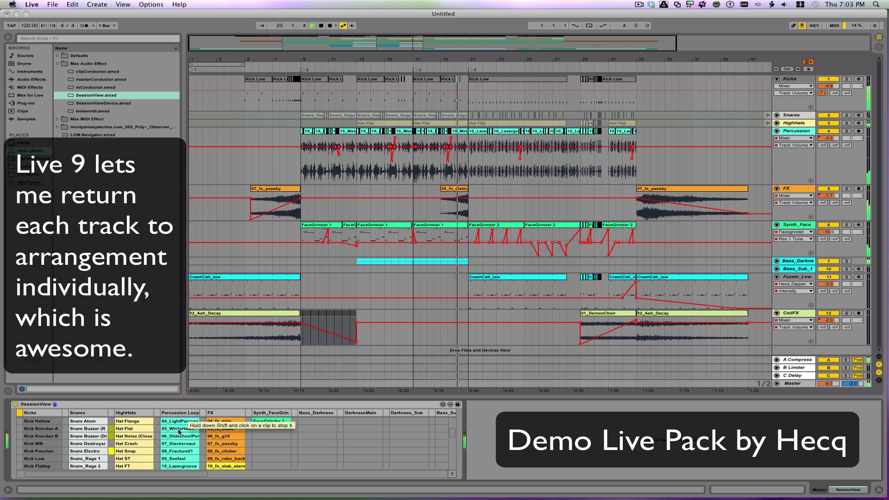
click(179, 430)
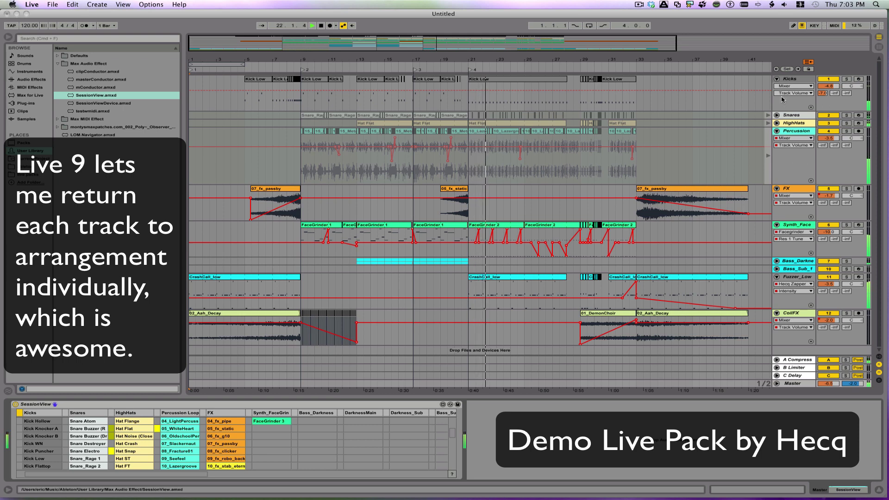
Return the Snares, HighHats and Percussion tracks individually to the arrangement, and launch FaceGrinder 3 before returning its synth track too.
click(768, 117)
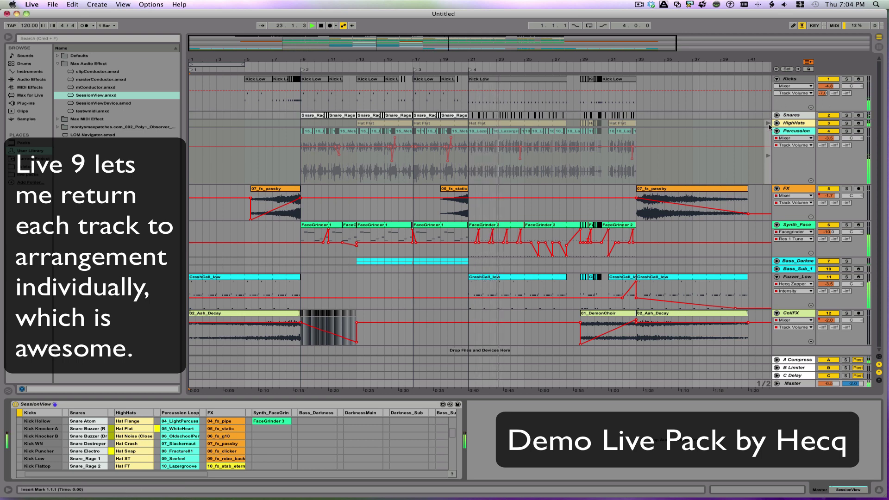
click(768, 123)
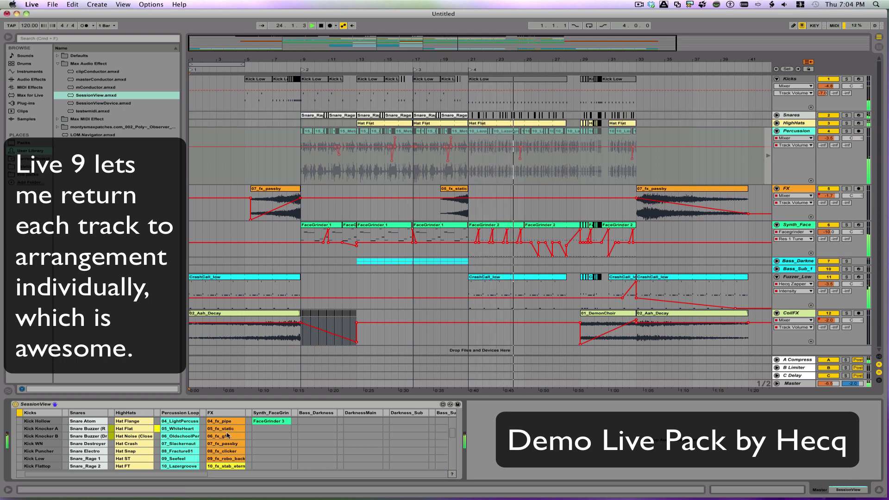
click(256, 422)
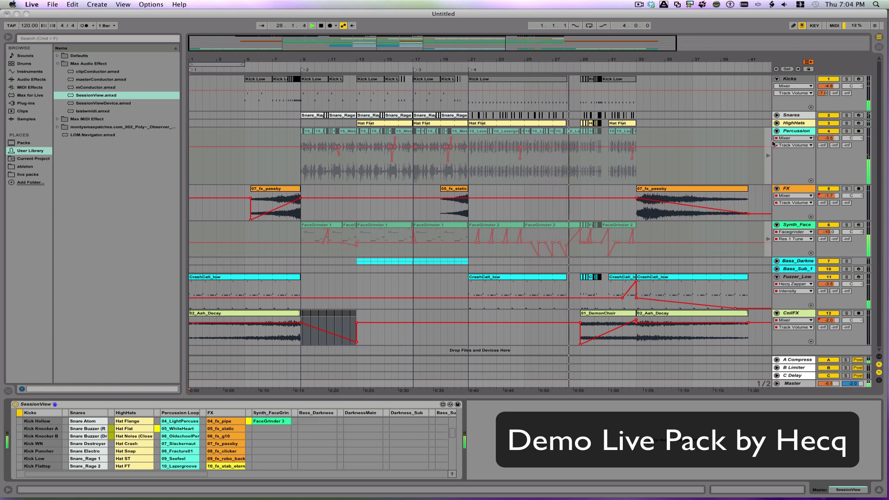
click(768, 156)
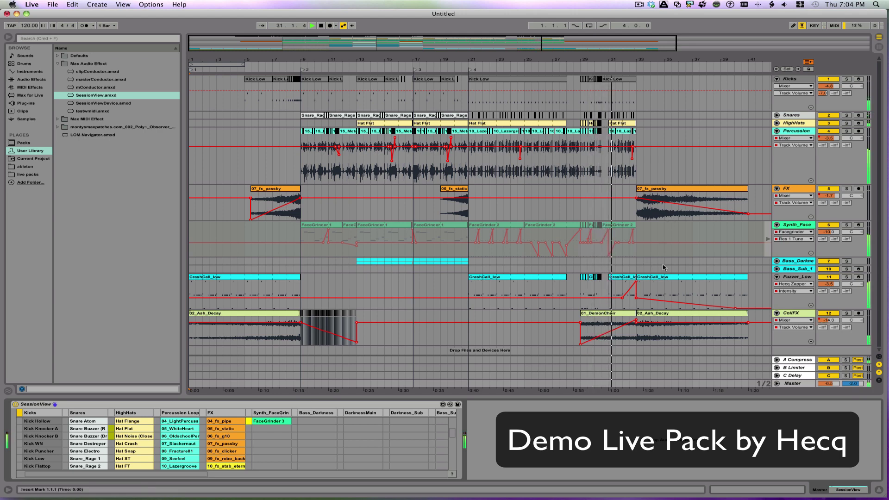
click(767, 241)
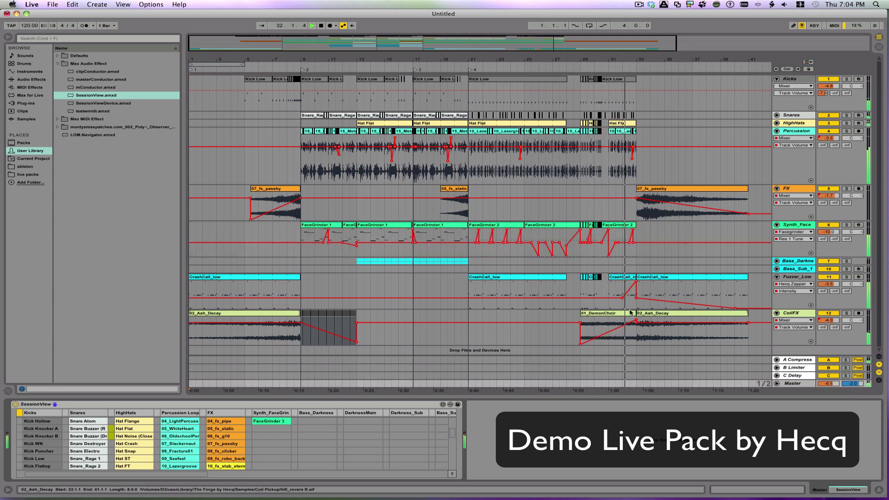
Launch the CoilFX clips 02_Aah_Decay, 03_Nonexister, 04_Screamer, 06_Pipes and Graduale 1 in turn, and stop playback.
scroll(322, 433, up, 2)
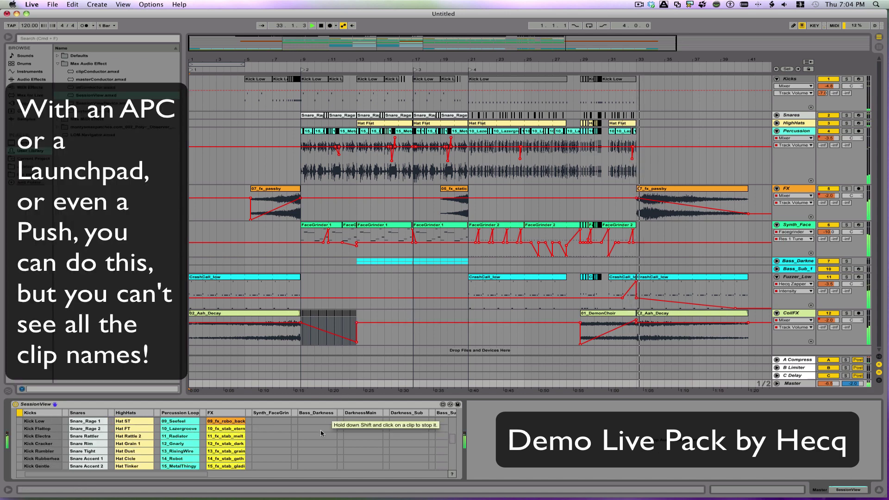
scroll(320, 425, right, 5)
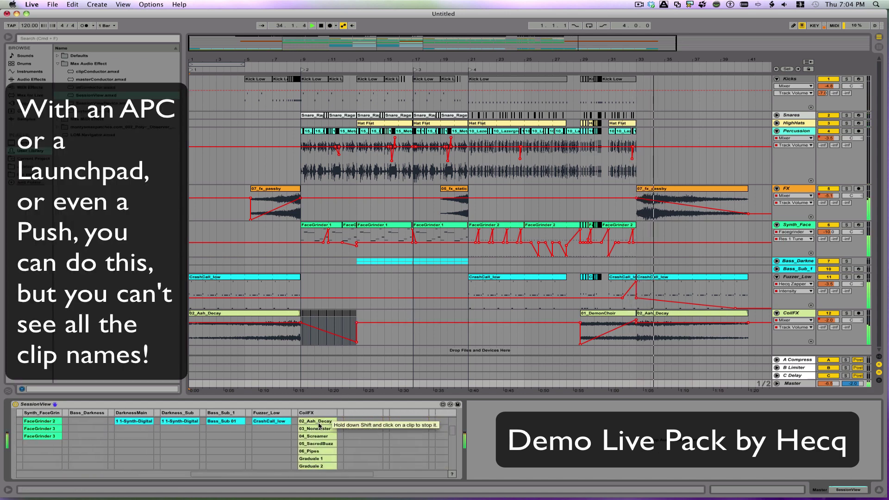
click(304, 422)
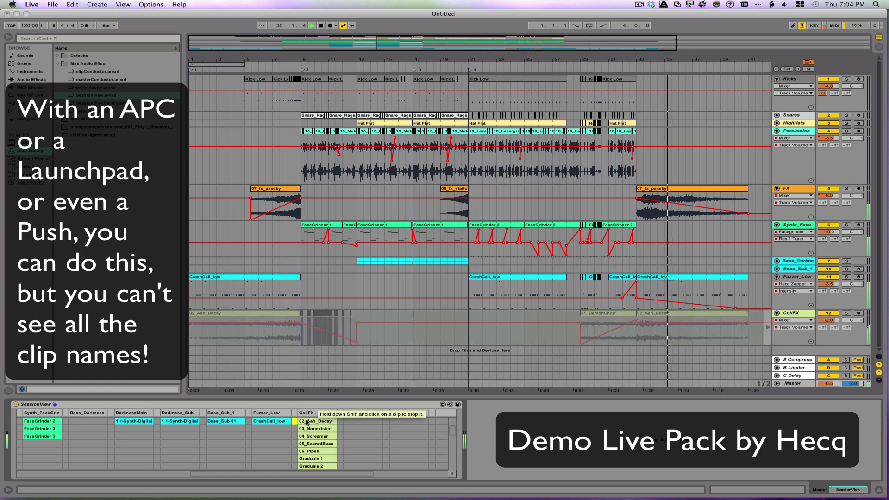
click(309, 429)
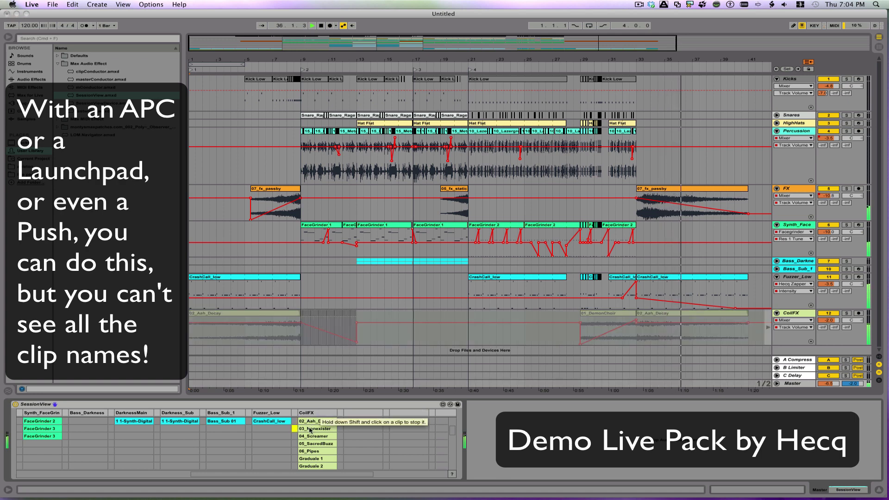
click(316, 436)
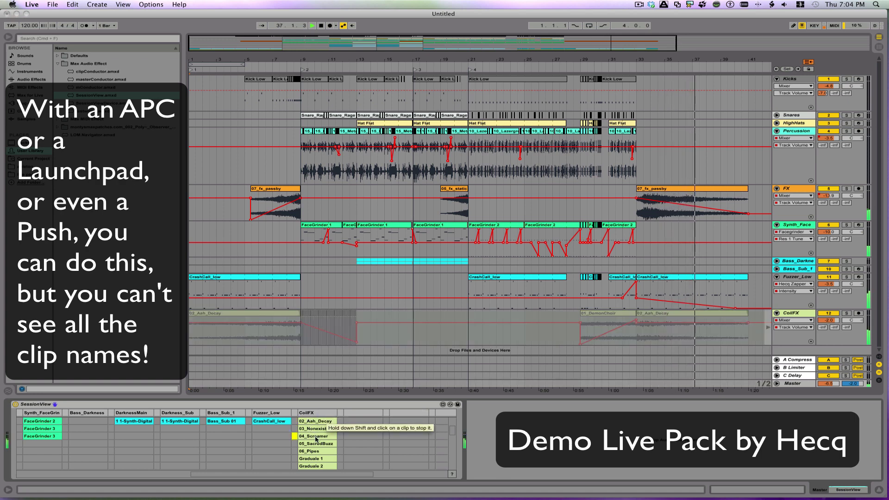
click(314, 451)
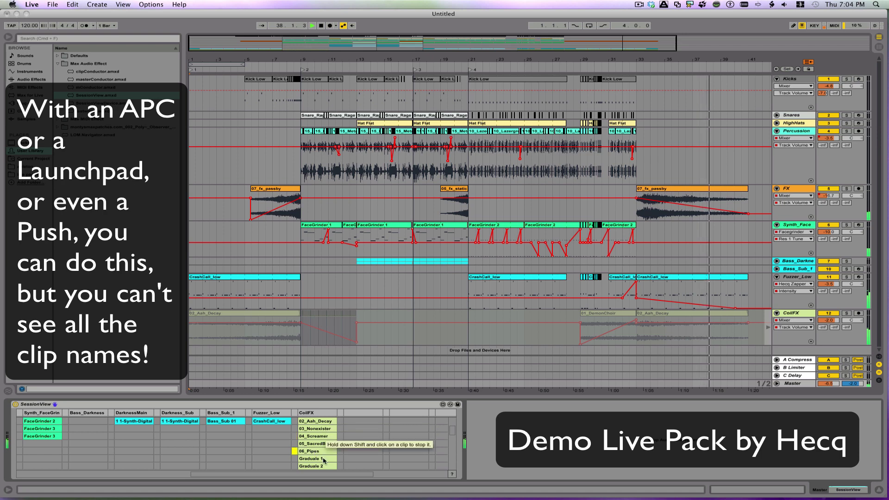
click(324, 459)
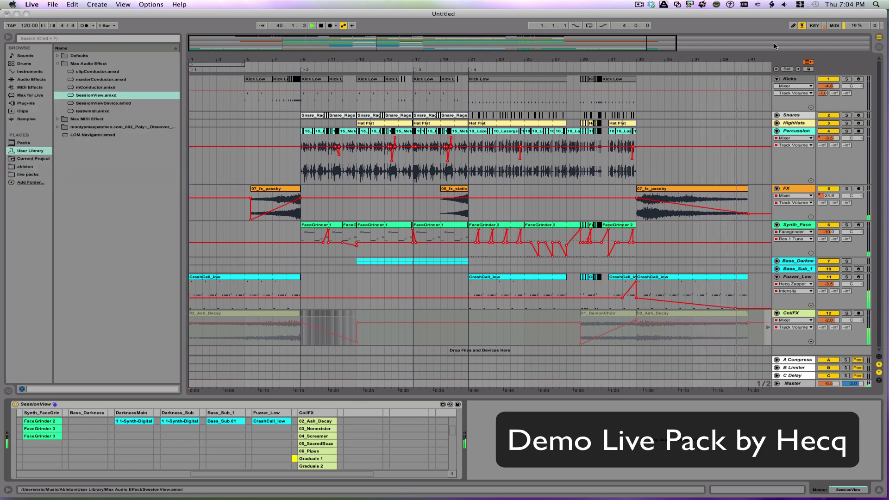
click(321, 26)
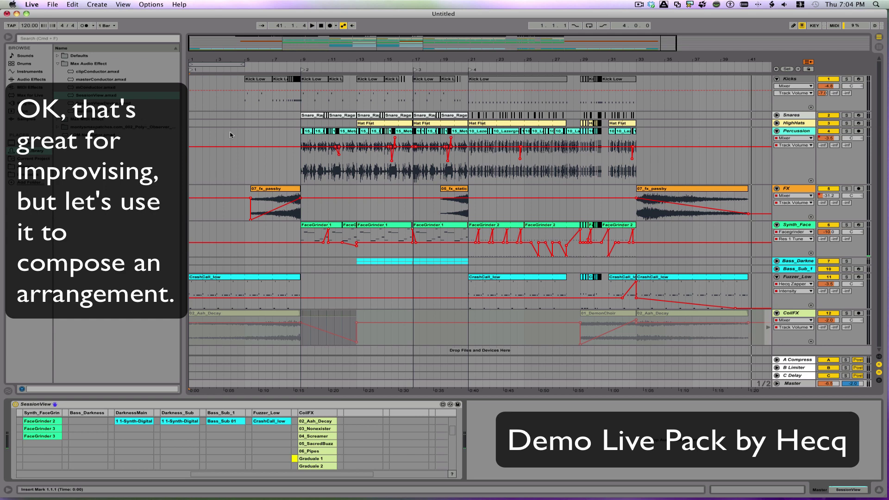
Delete the content of all tracks from Percussion through CoilFX between bars 1 and 41, and return all tracks to the arrangement.
drag(230, 135, 190, 135)
click(746, 363)
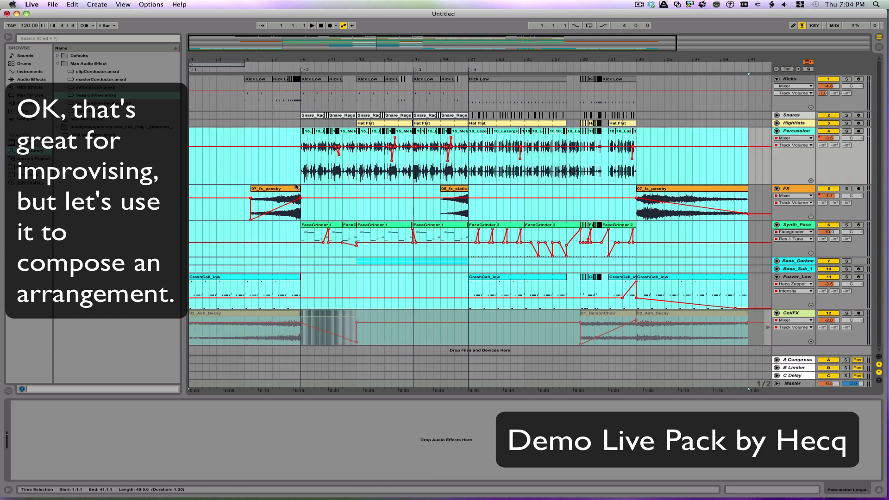
key(Delete)
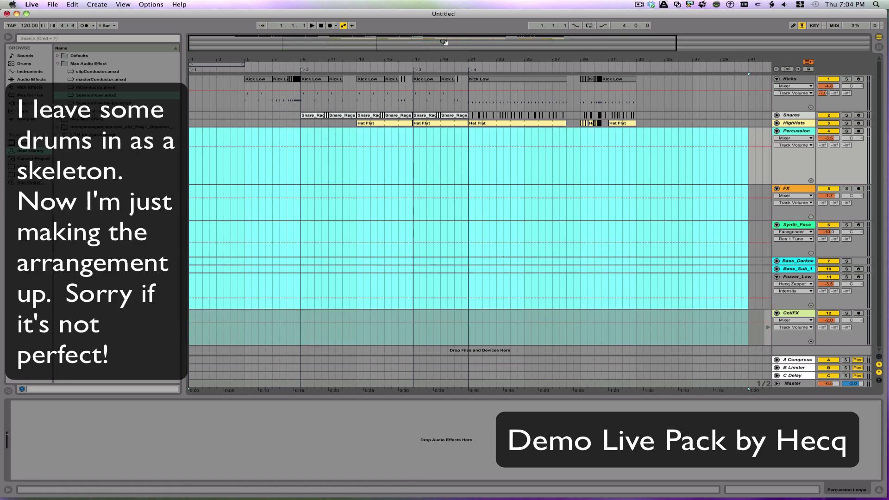
click(809, 64)
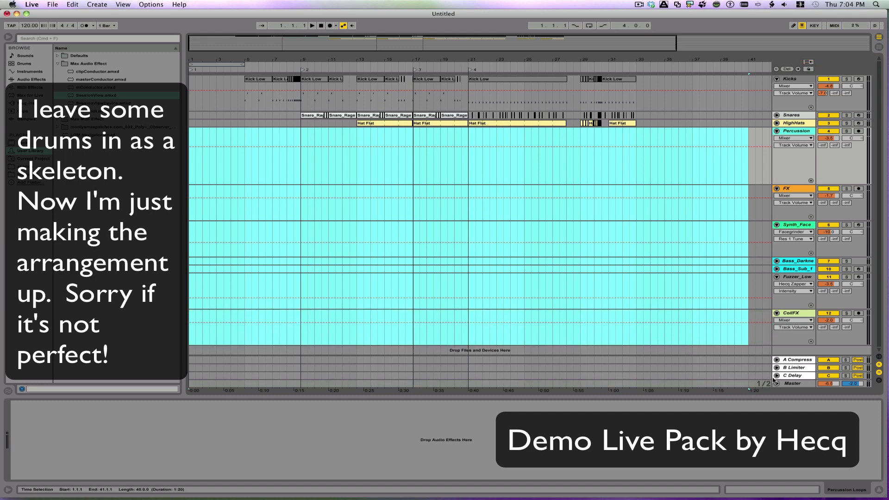
Record the 01_LowFi percussion, FaceGrinder 2 and FaceGrinder 1 clips into the arrangement using the Master track's SessionView device.
click(792, 384)
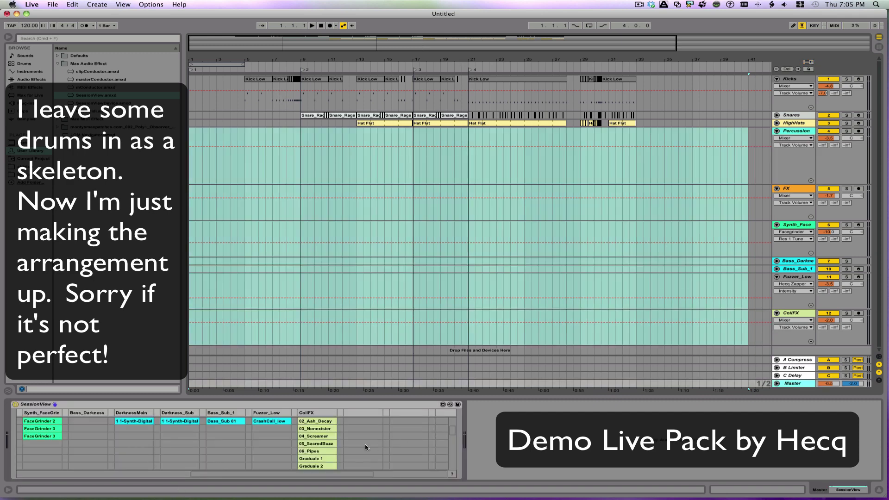
scroll(366, 448, left, 5)
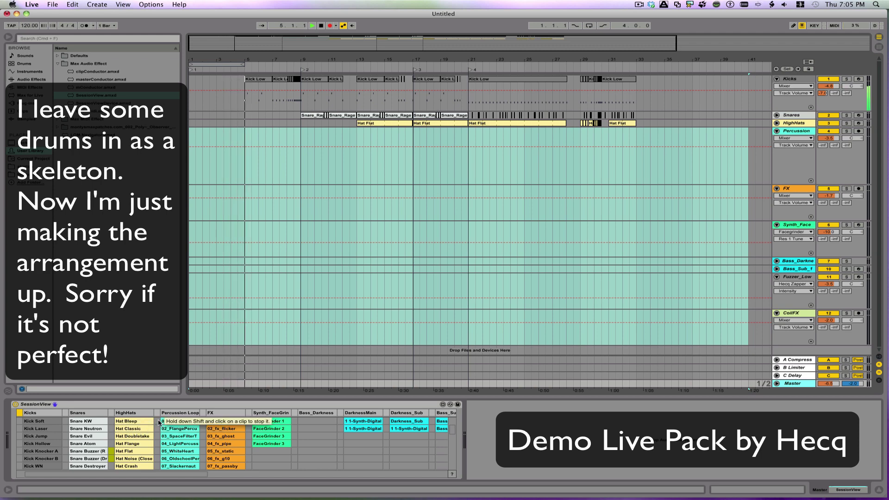
click(159, 421)
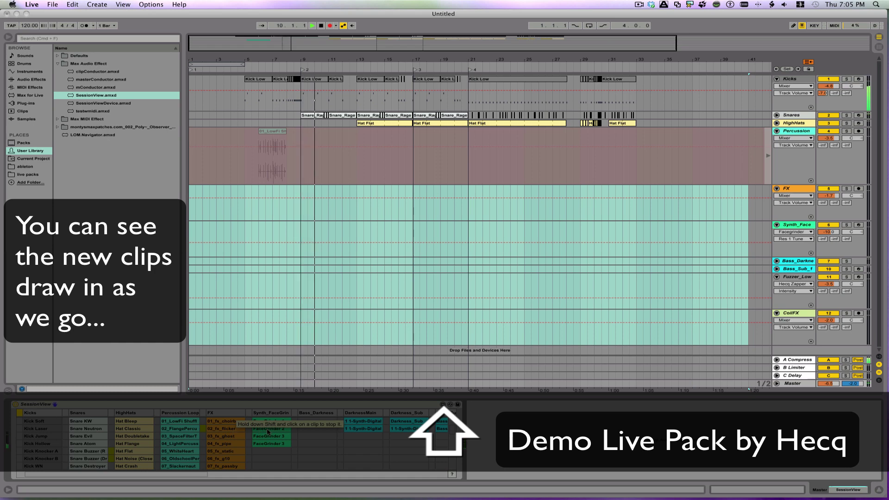
click(267, 430)
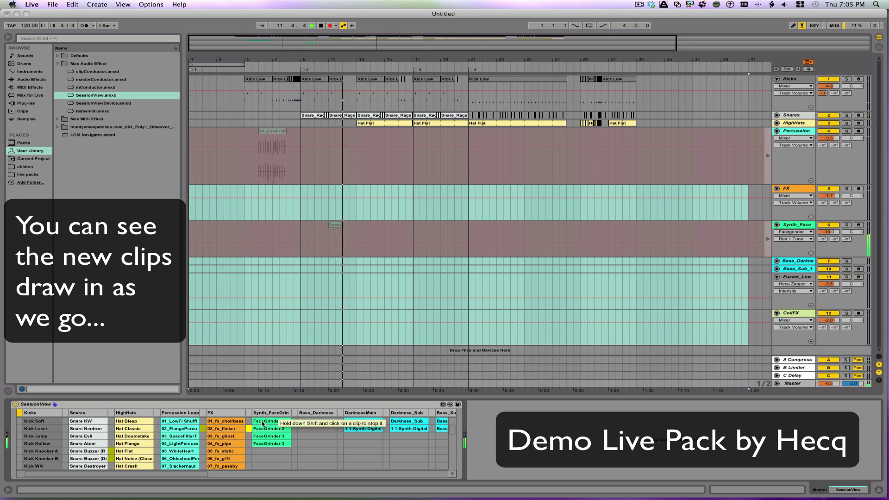
click(262, 423)
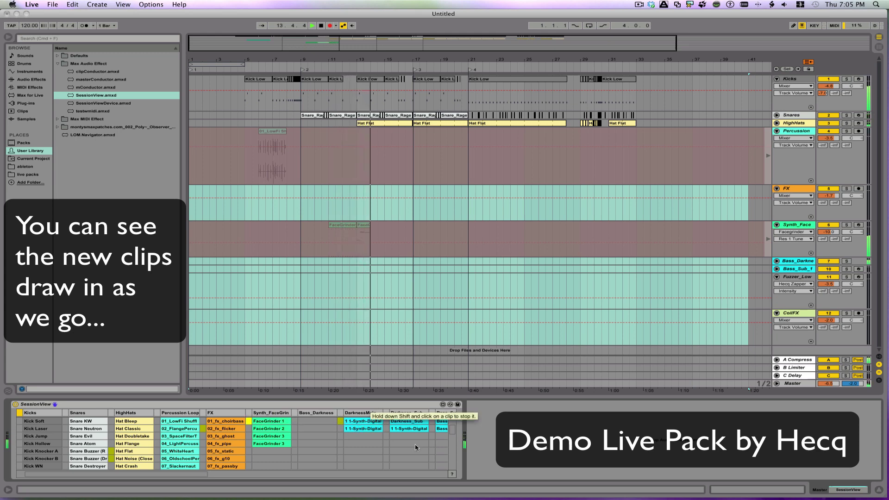
Launch the first Darkness_Sub clip and the CoilFX clips 01_DemonChoir and 02_Aah_Decay while recording into the arrangement.
click(409, 423)
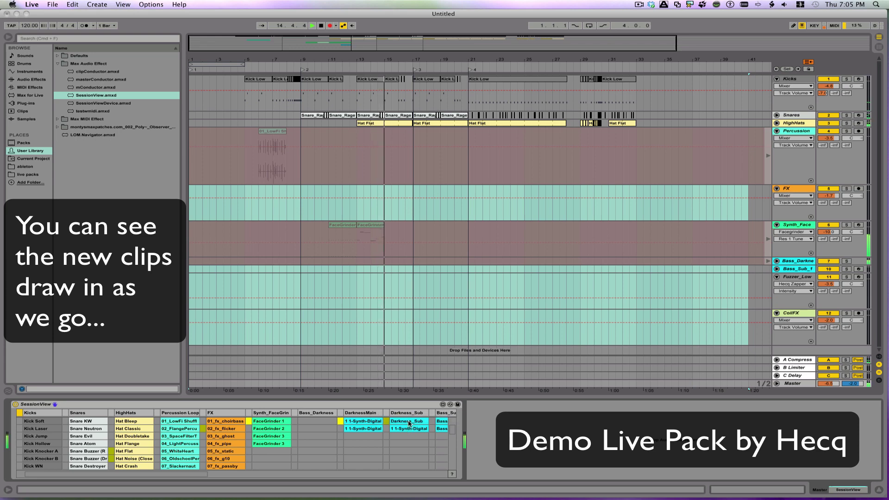
scroll(367, 424, right, 3)
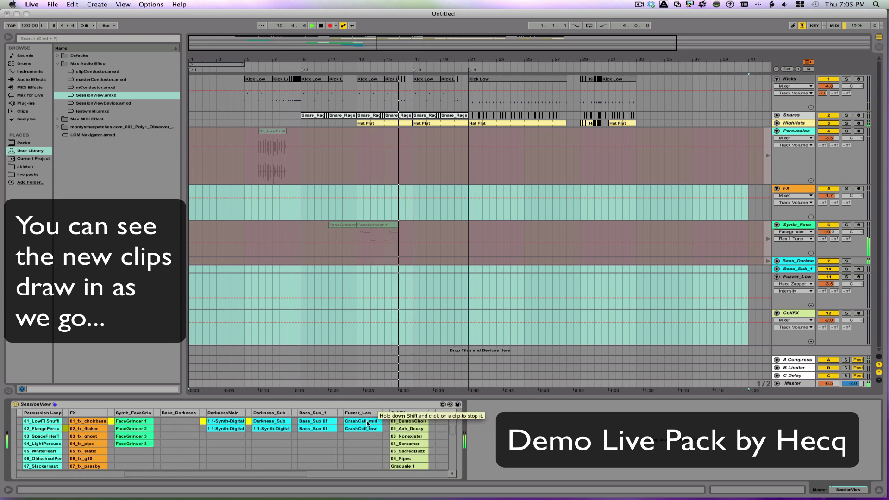
click(399, 421)
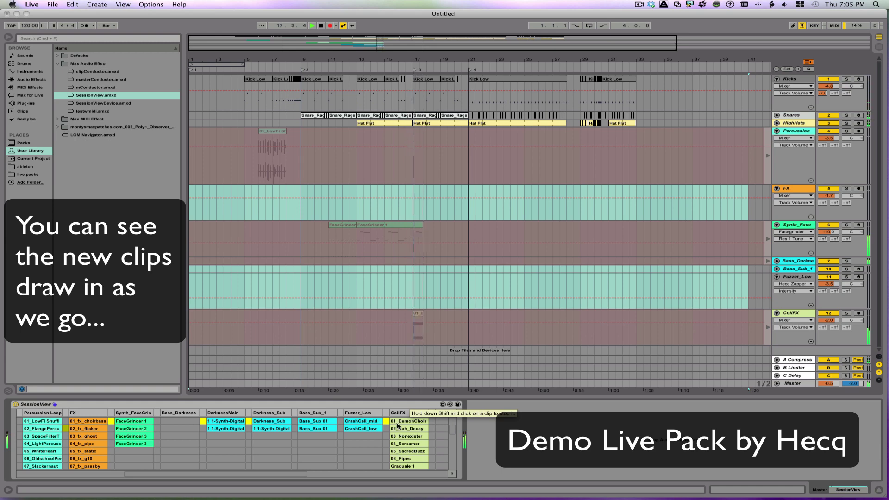
click(399, 429)
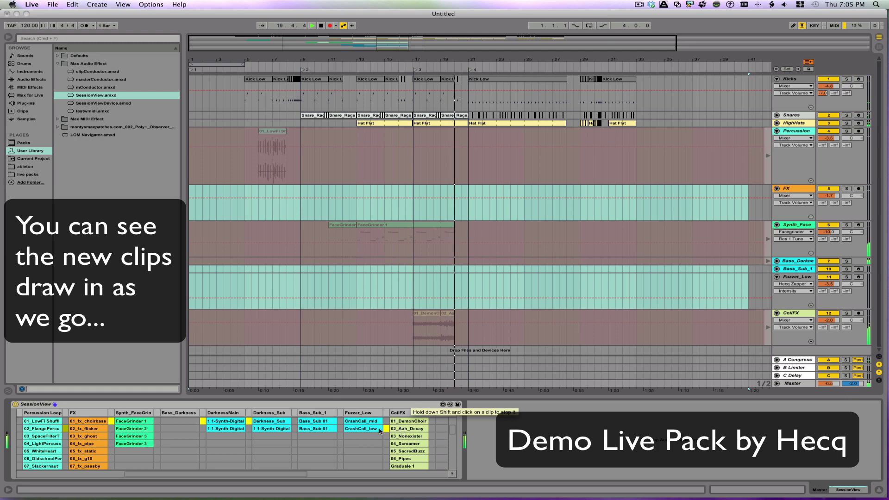
Launch the 03_SpaceFilterTom percussion clip, the 01_fx_choirbass clip and the CrashCall_mid clip in turn while recording into the arrangement.
scroll(243, 438, left, 5)
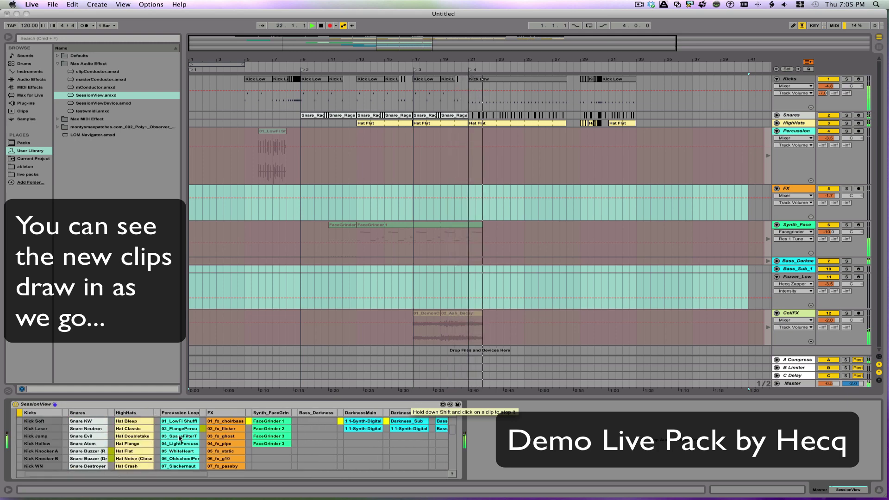
click(180, 438)
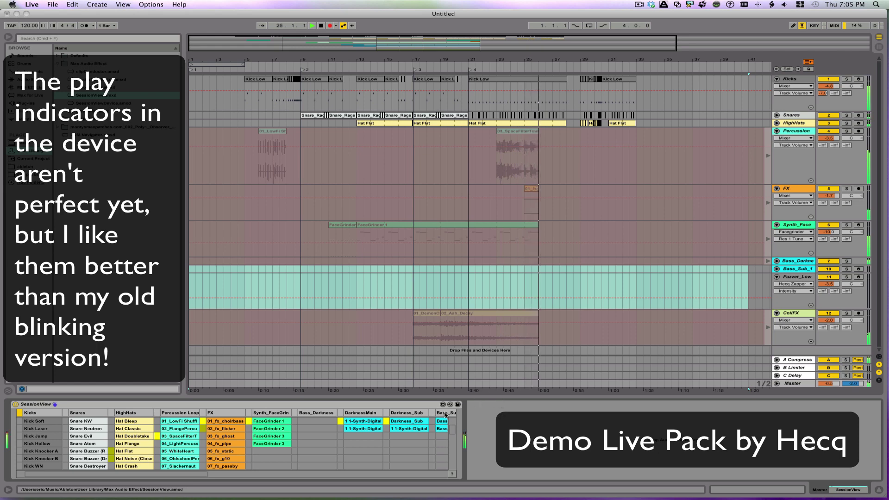
scroll(378, 446, right, 3)
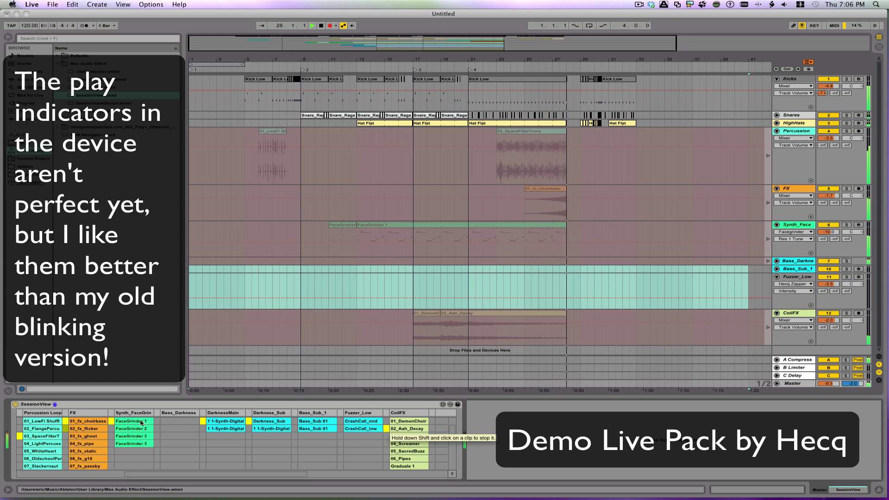
click(340, 422)
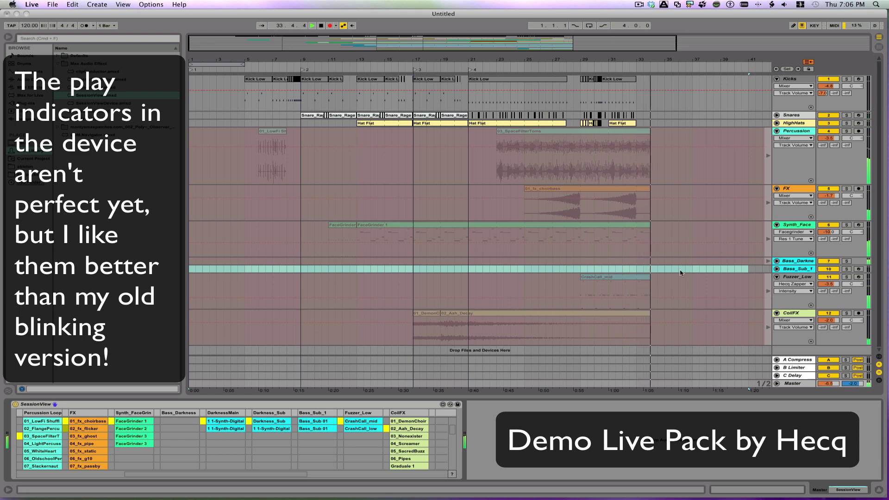
Stop the CoilFX clip 02_Aah_Decay, the Fuzzer_Low clip CrashCall_mid and the FaceGrinder 1 clip in turn while recording continues.
shift+click(404, 428)
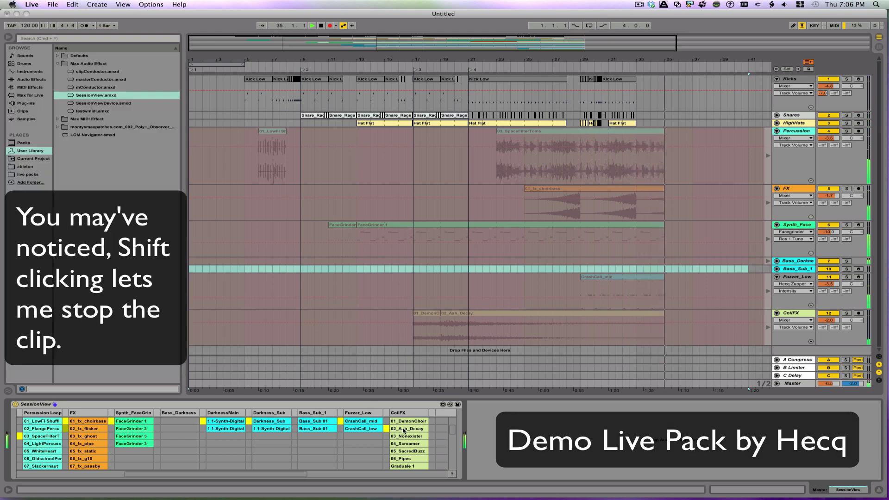
shift+click(363, 423)
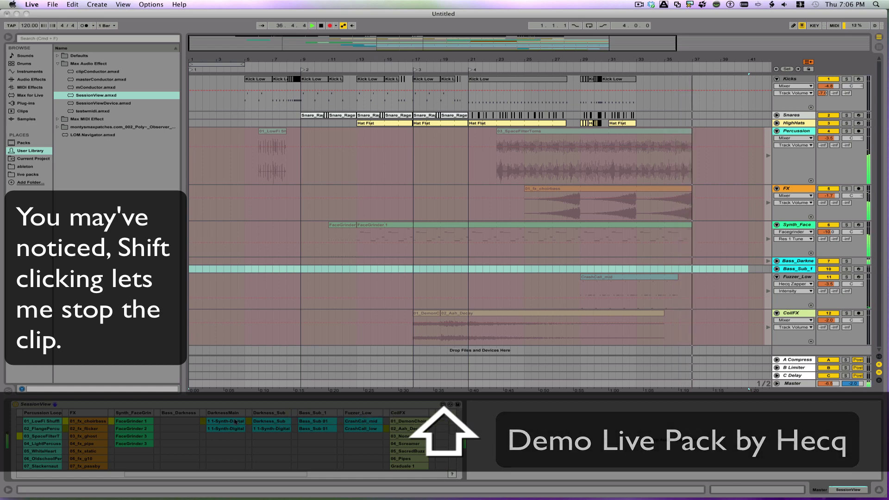
scroll(243, 420, left, 3)
shift+click(267, 422)
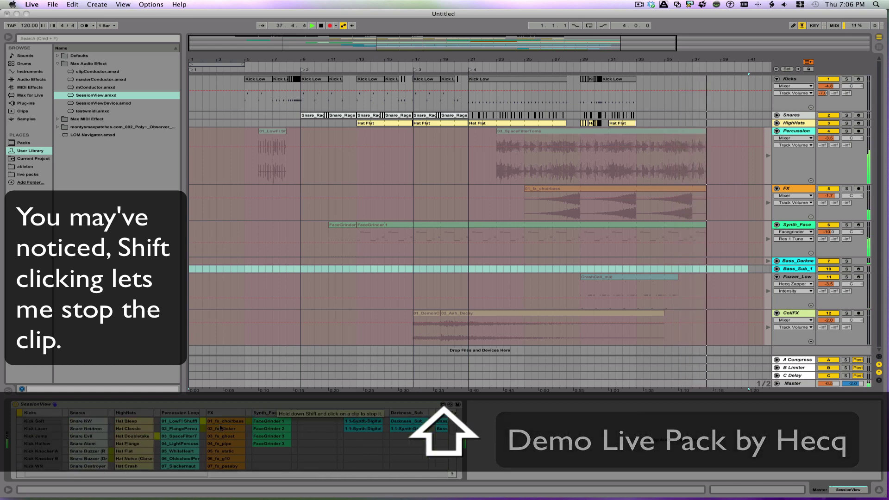